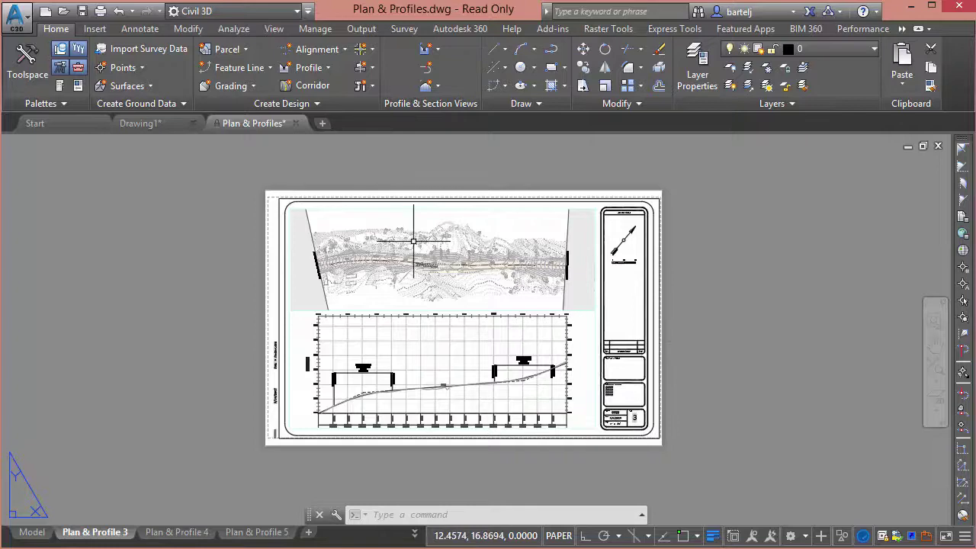
Review the Plan & Profile 3, Plan & Profile 4 and Plan & Profile 5 layouts
scroll(396, 270, "up", 1)
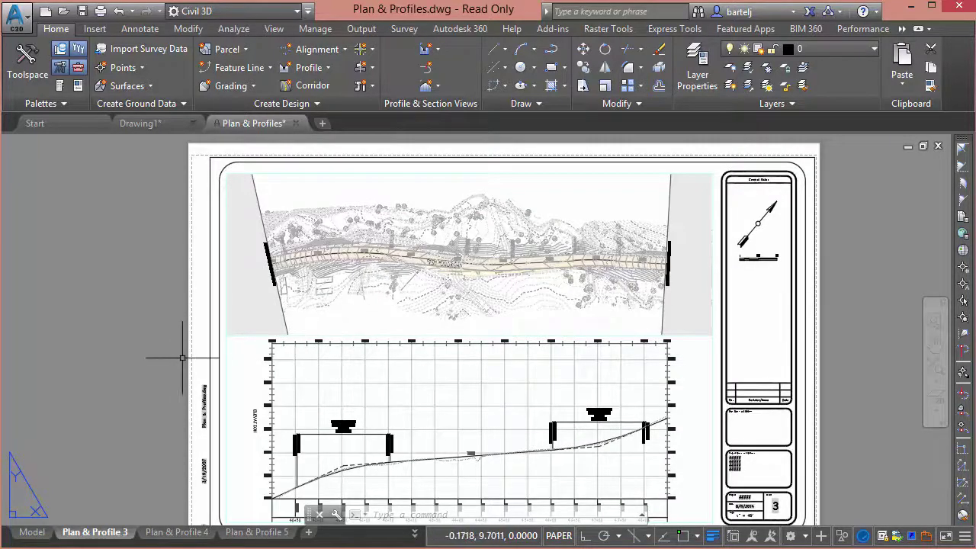
middle_click_drag(136, 403, 116, 383)
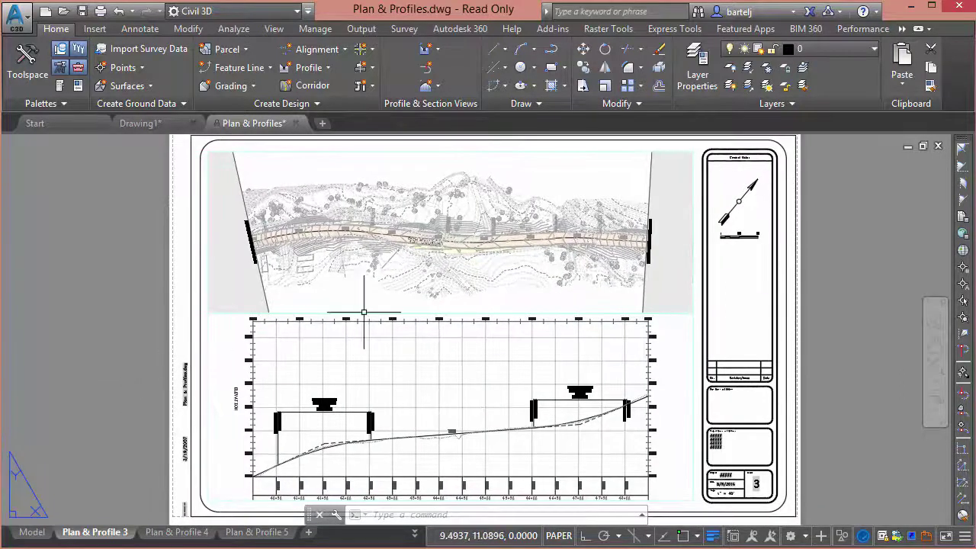
left_click(175, 532)
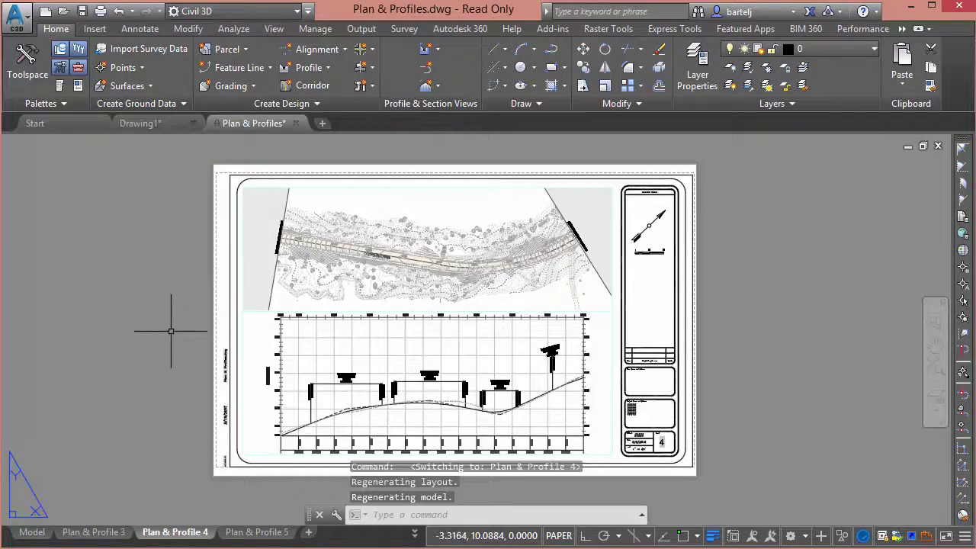
left_click(255, 532)
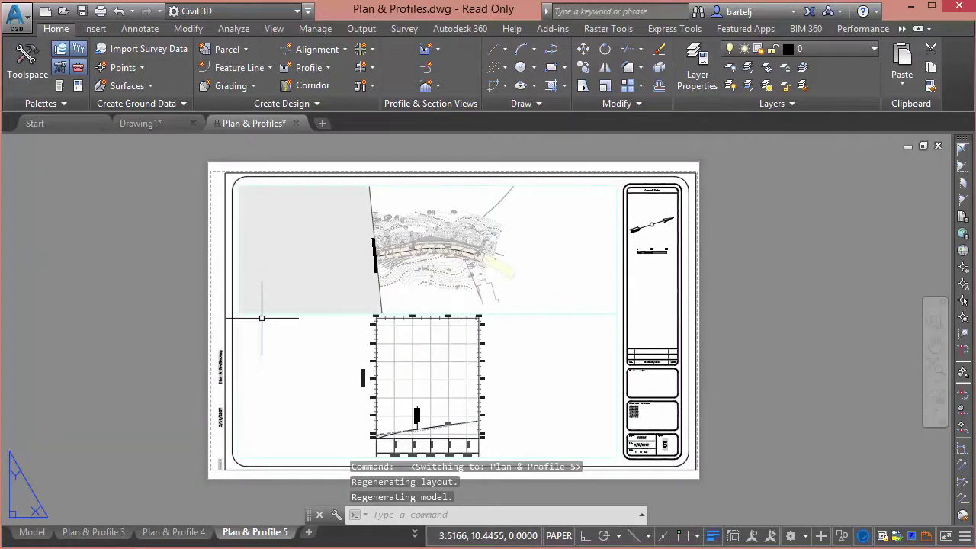
Enter model space through the plan viewport on the Plan & Profile 5 layout, and switch to its profile viewport
left_click(414, 276)
double_click(414, 275)
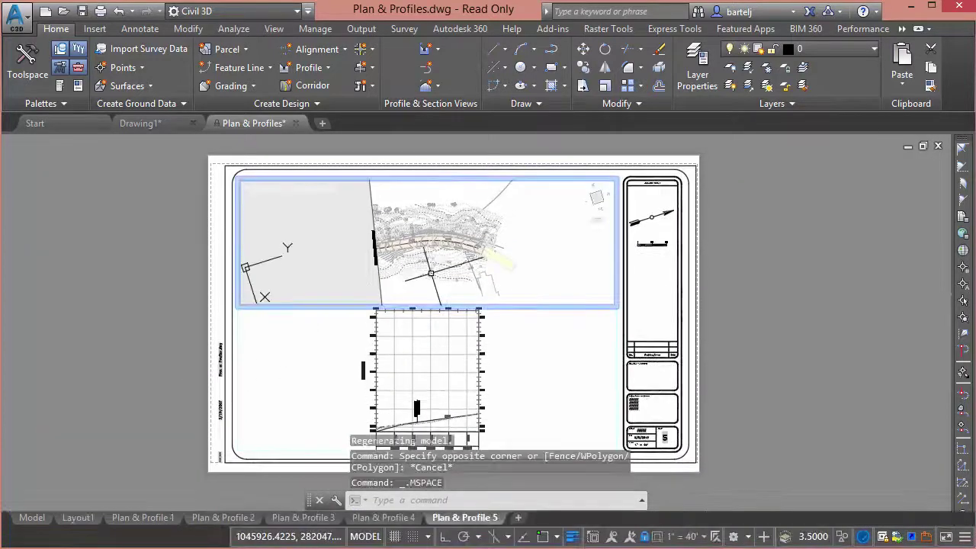
left_click(495, 354)
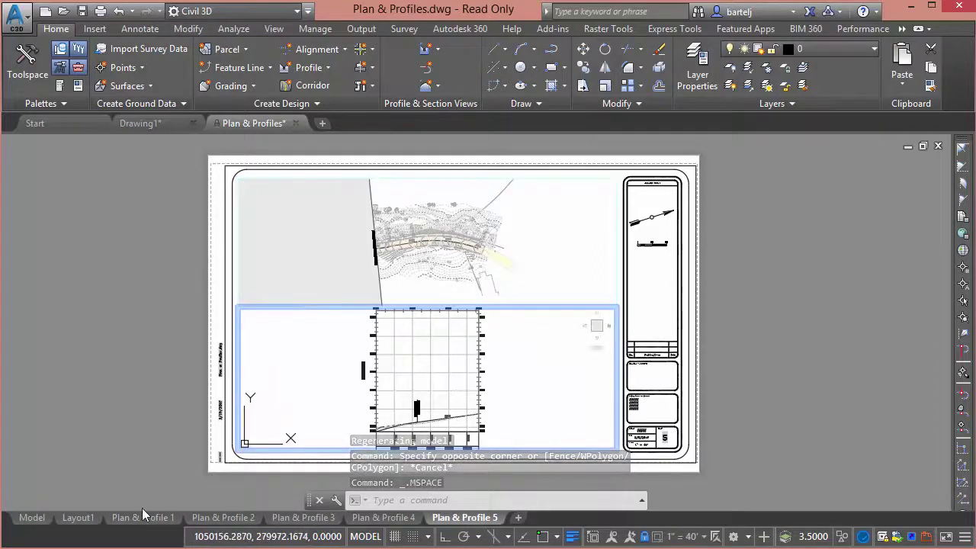
Open the Plan & Profile 3 layout and activate its plan viewport showing Fish Pond Road
left_click(303, 518)
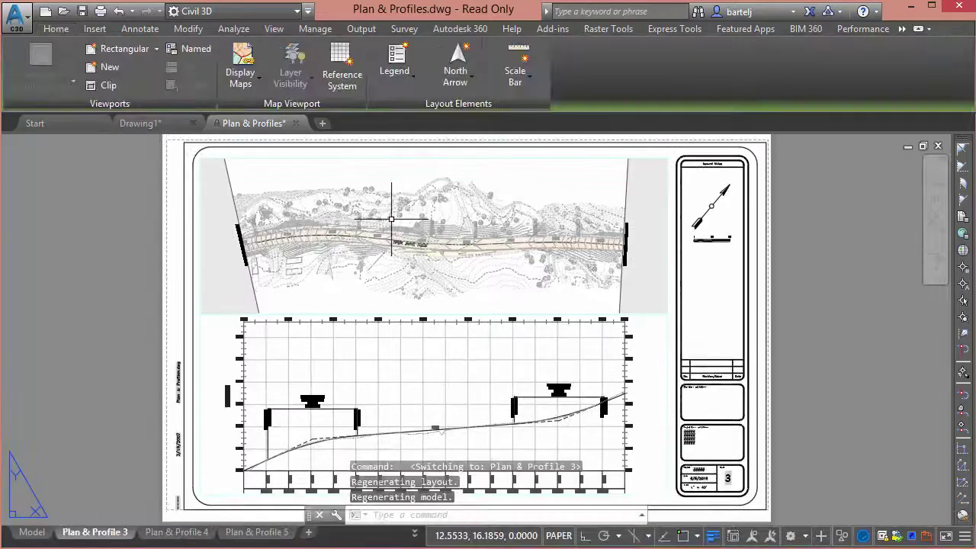
scroll(392, 225, "up", 6)
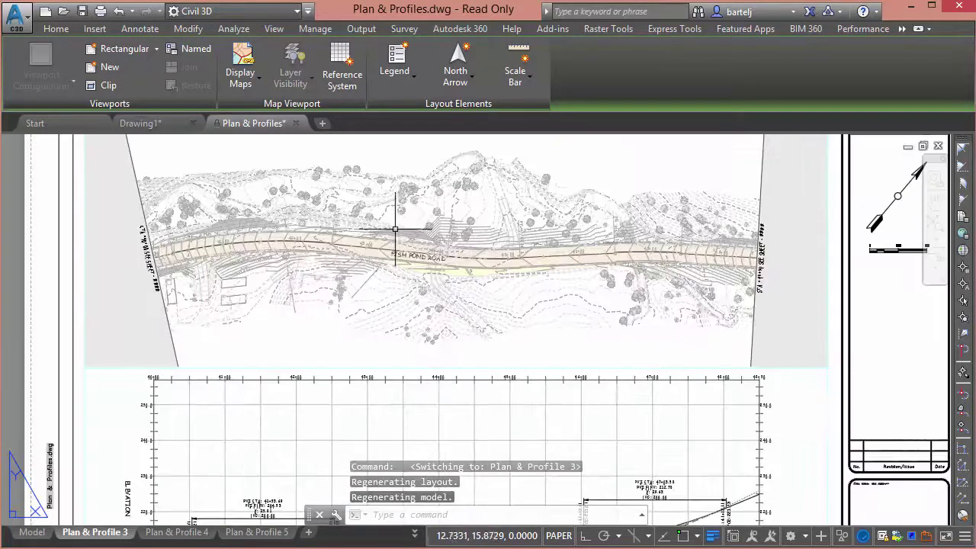
middle_click_drag(415, 219, 405, 335)
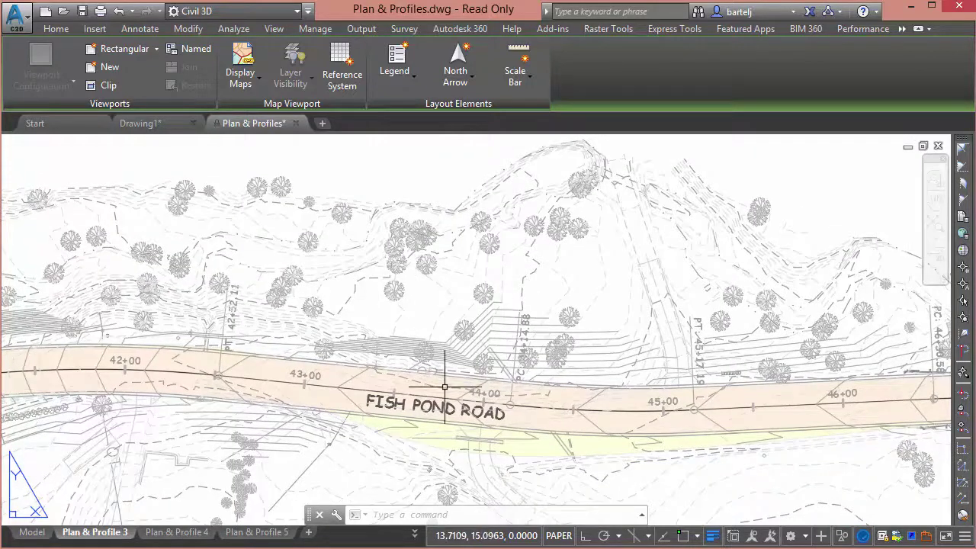
middle_click_drag(444, 386, 449, 296)
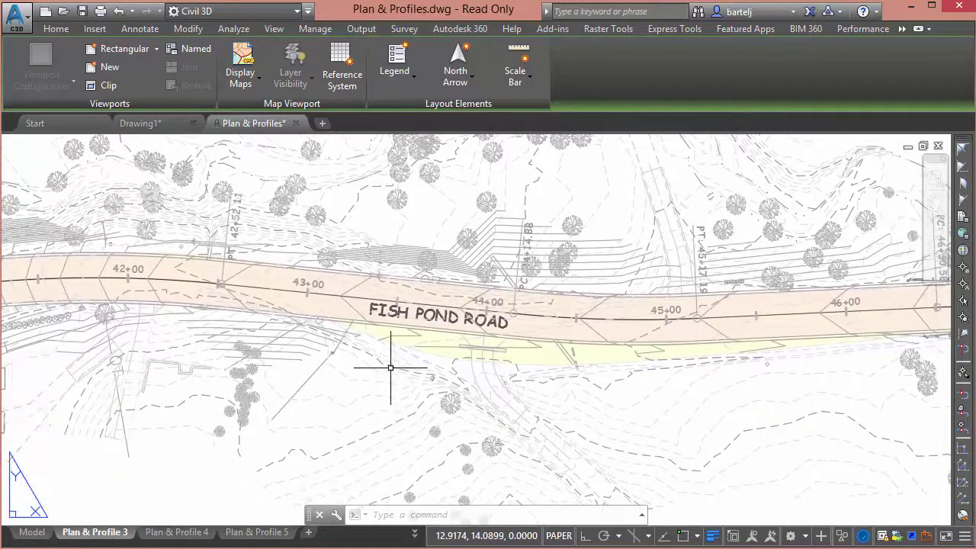
left_click(416, 223)
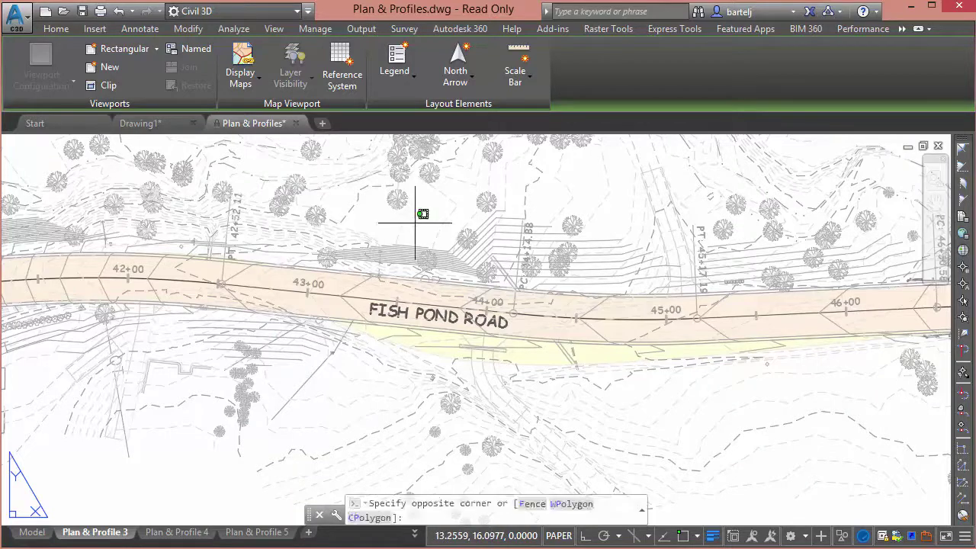
double_click(431, 275)
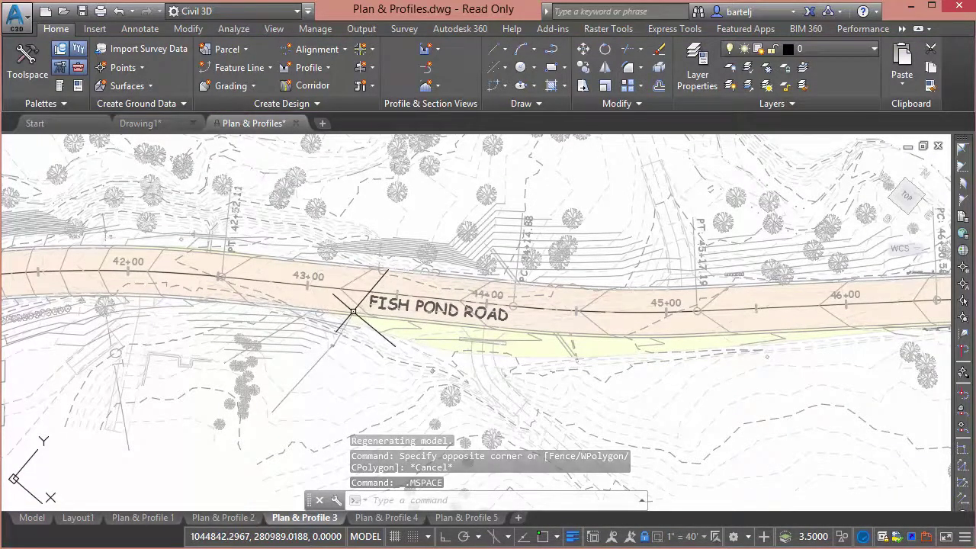
scroll(348, 302, "down", 4)
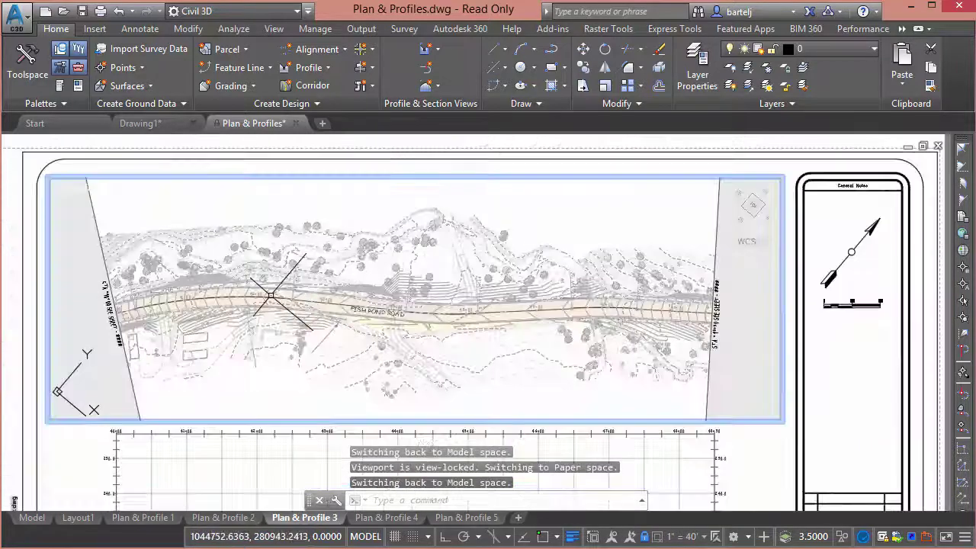
scroll(270, 295, "up", 2)
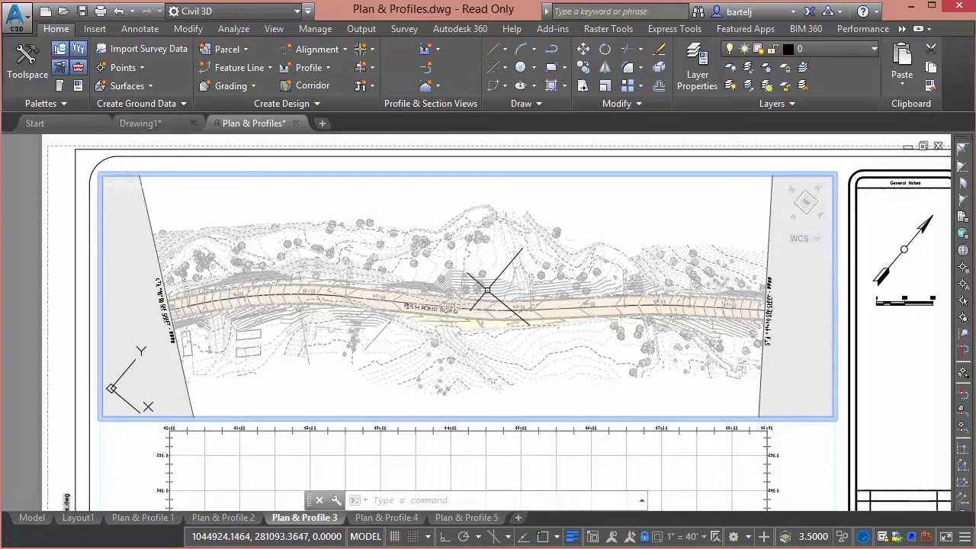
Switch to the Model space and examine the Fish Pond Road area between stations 42+00 and 45+00
left_click(32, 518)
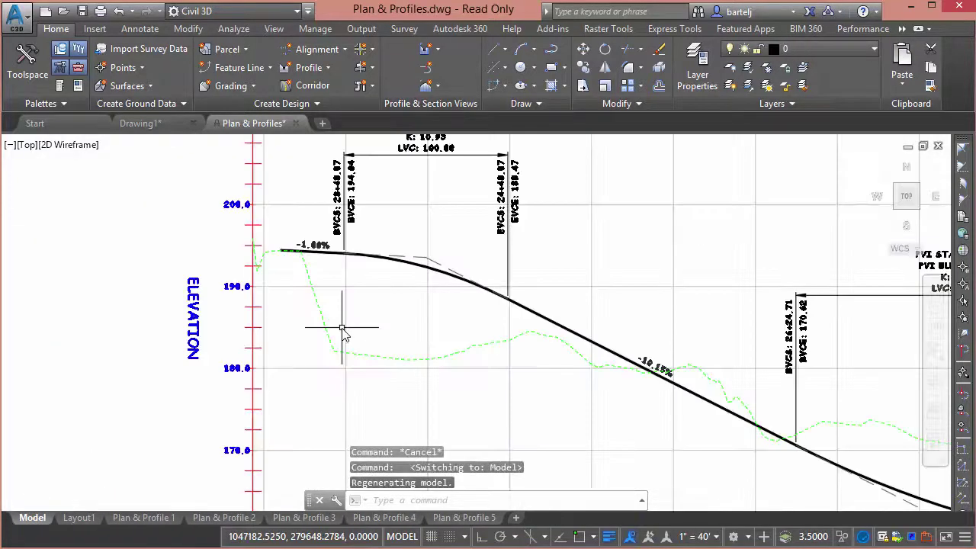
scroll(419, 279, "down", 12)
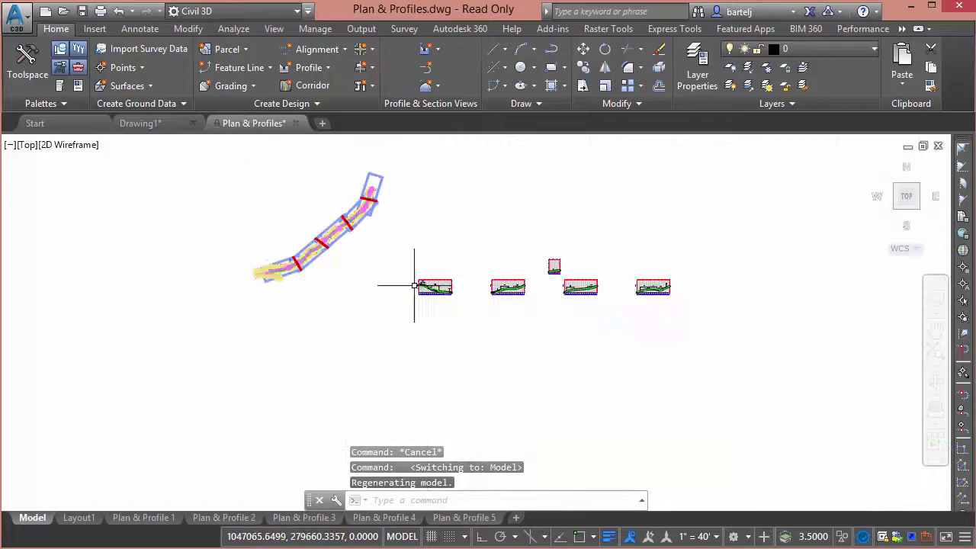
scroll(344, 275, "up", 7)
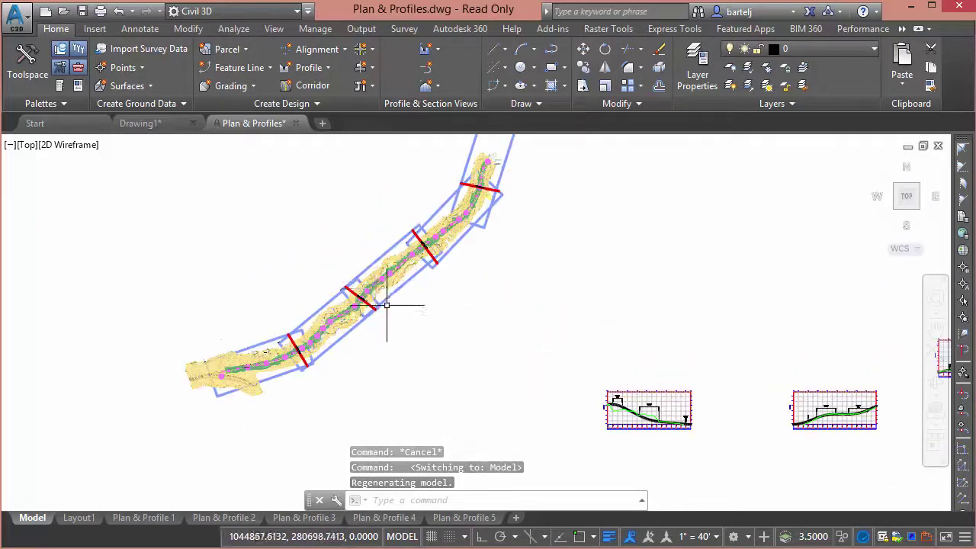
scroll(365, 273, "up", 5)
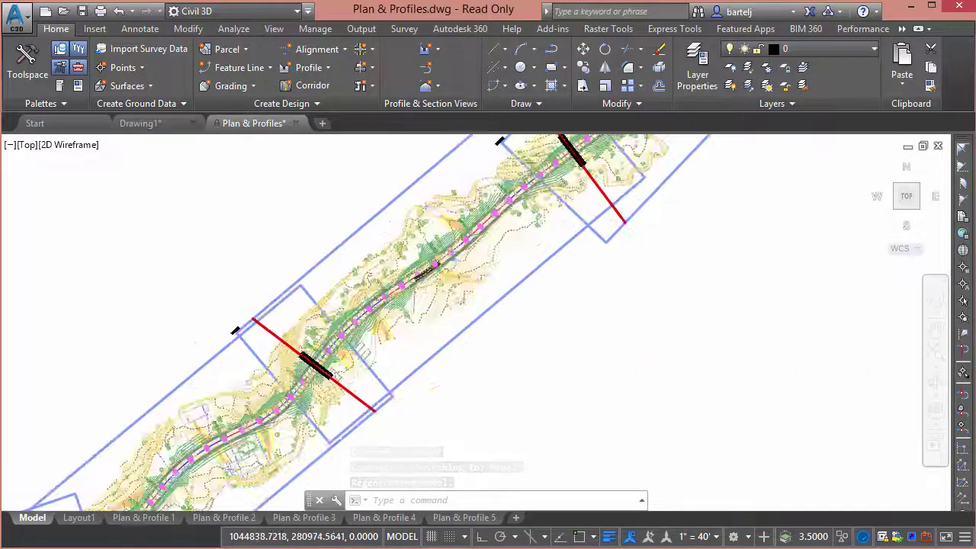
scroll(446, 250, "up", 4)
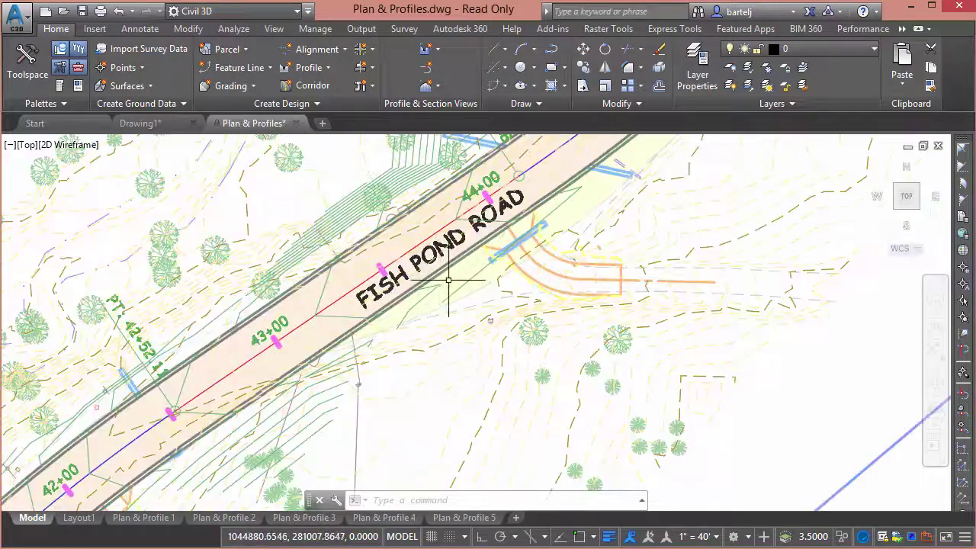
scroll(441, 289, "down", 2)
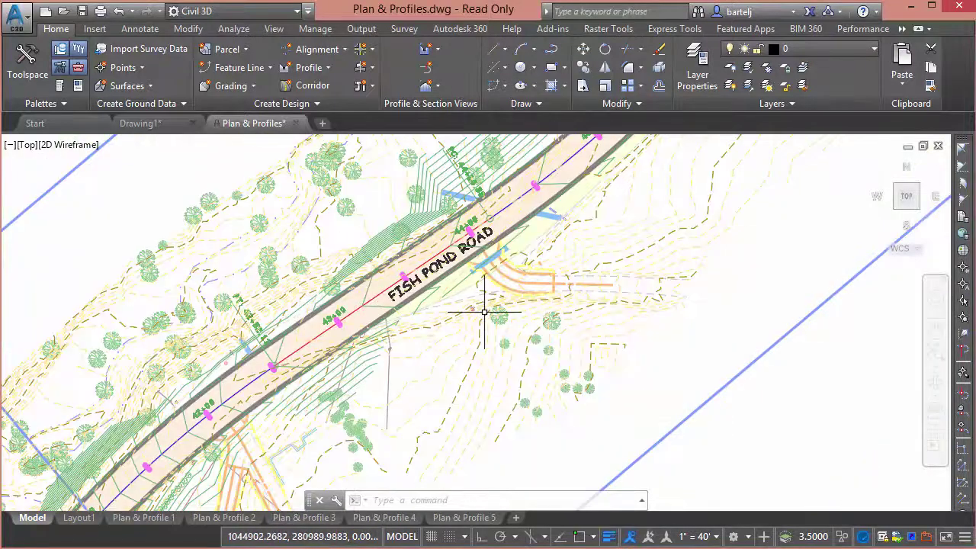
middle_click_drag(486, 312, 474, 364)
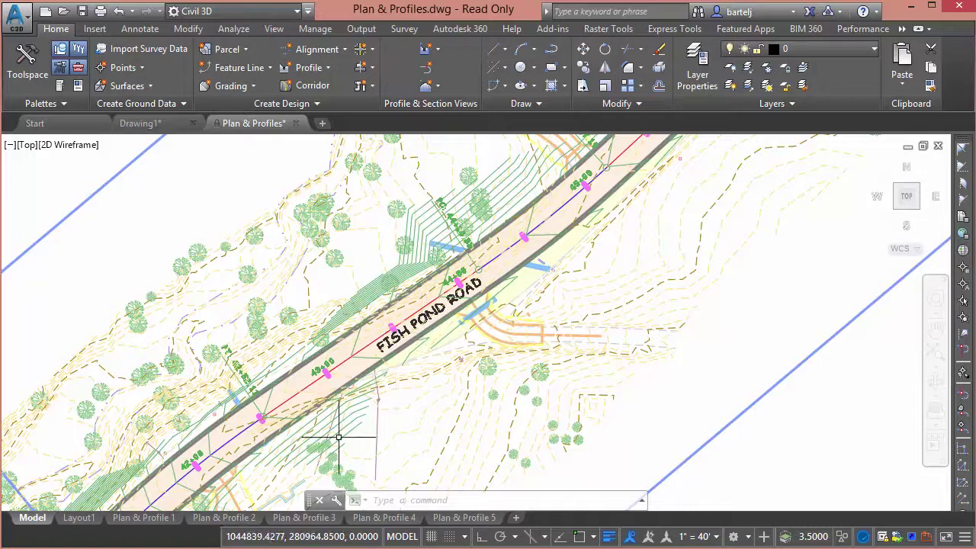
Return to the Plan & Profile 3 layout, maximize its plan viewport and inspect the road between the match lines
left_click(304, 518)
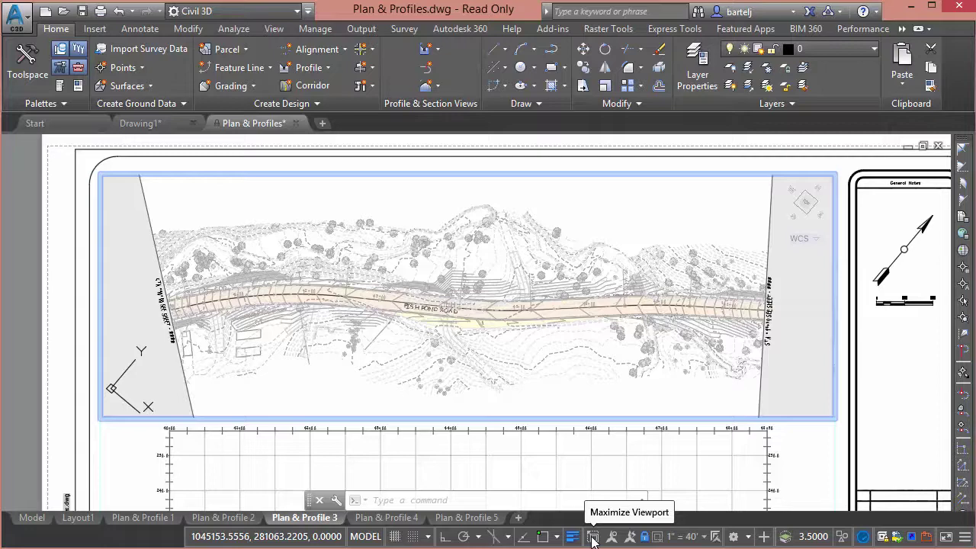
left_click(592, 536)
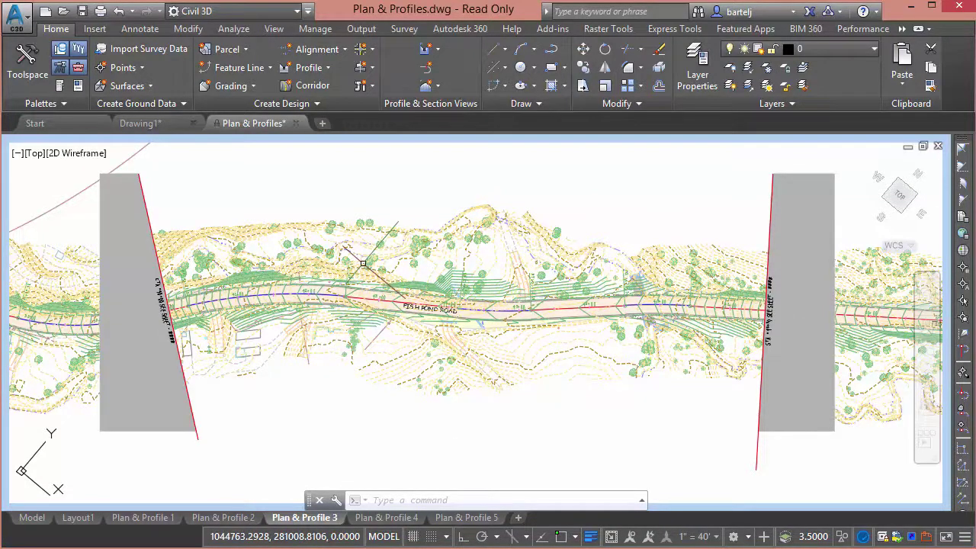
scroll(368, 267, "up", 2)
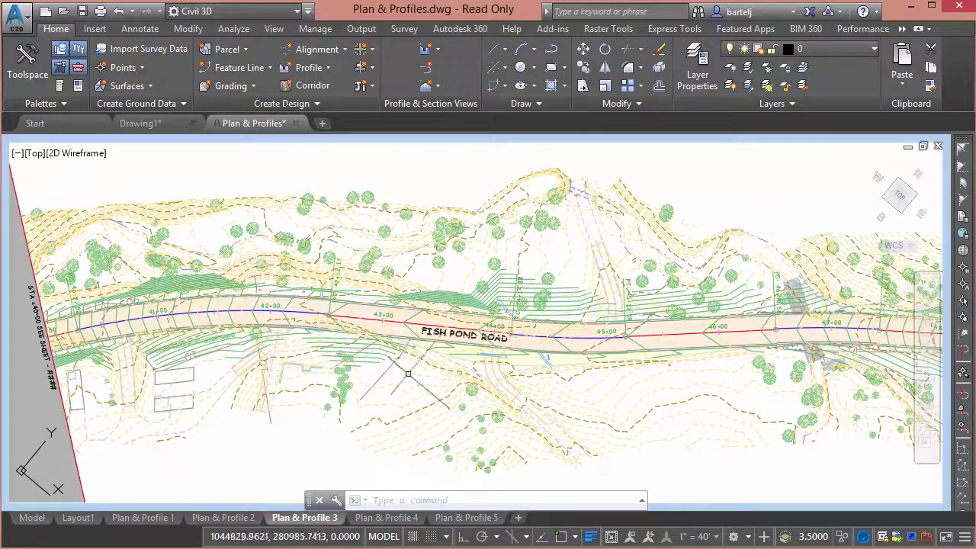
mouse_move(466, 290)
middle_mouse_down()
mouse_move(405, 312)
mouse_move(383, 348)
mouse_move(461, 243)
middle_mouse_up()
scroll(461, 243, "down", 5)
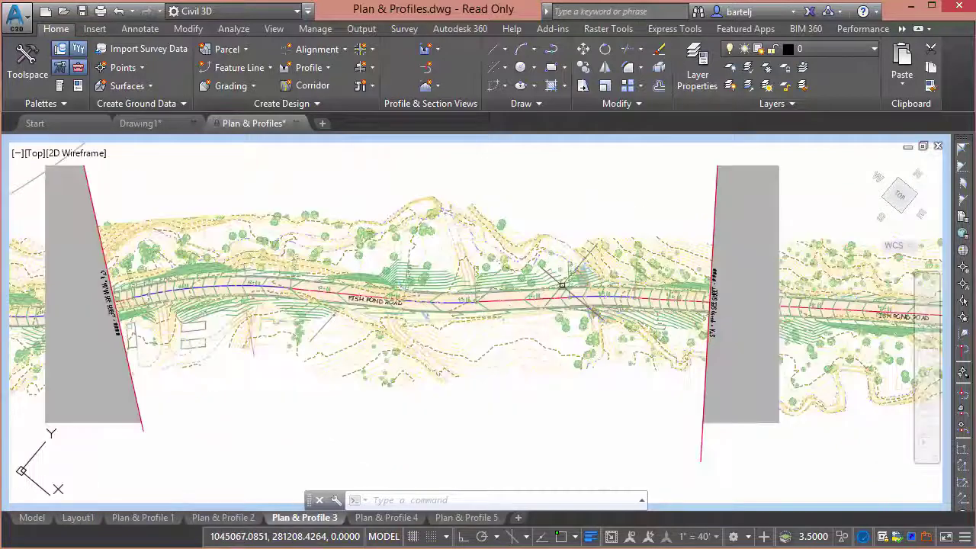
middle_click_drag(560, 286, 646, 287)
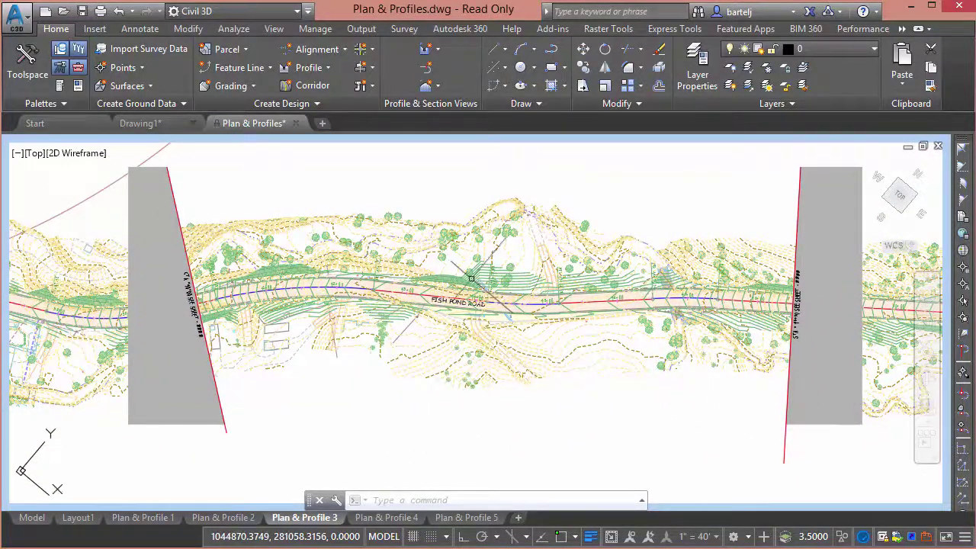
scroll(471, 279, "up", 2)
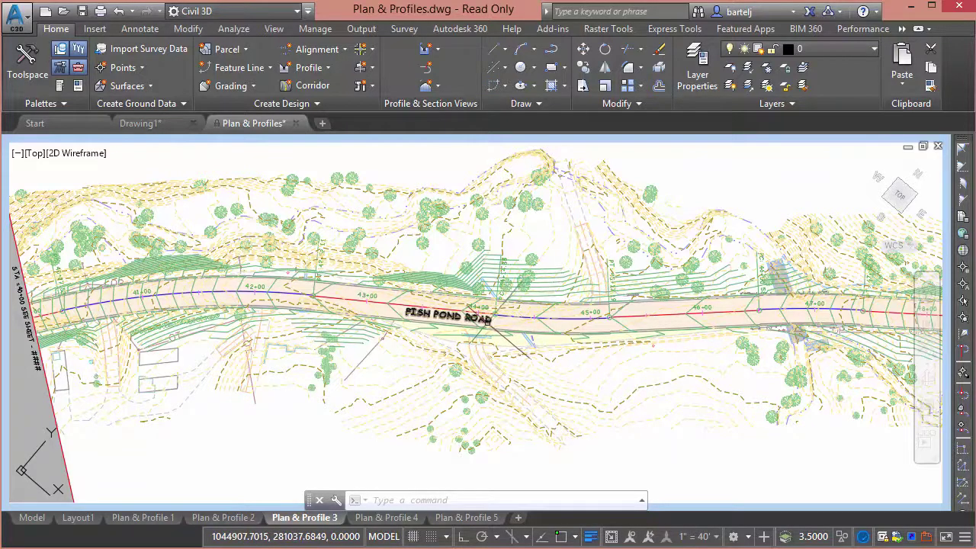
Minimize the maximized plan viewport back to its sheet and open the Plan & Profile 4 layout
left_click(612, 538)
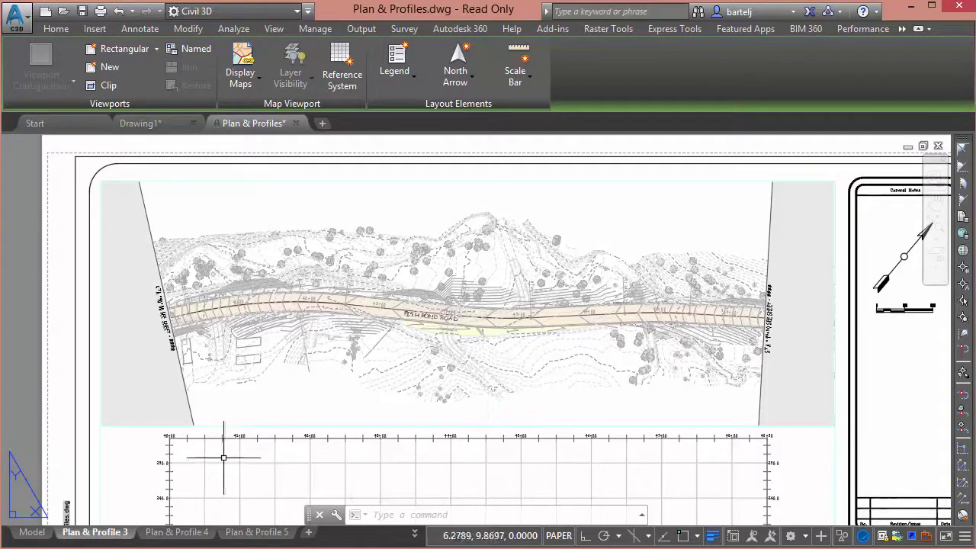
left_click(189, 532)
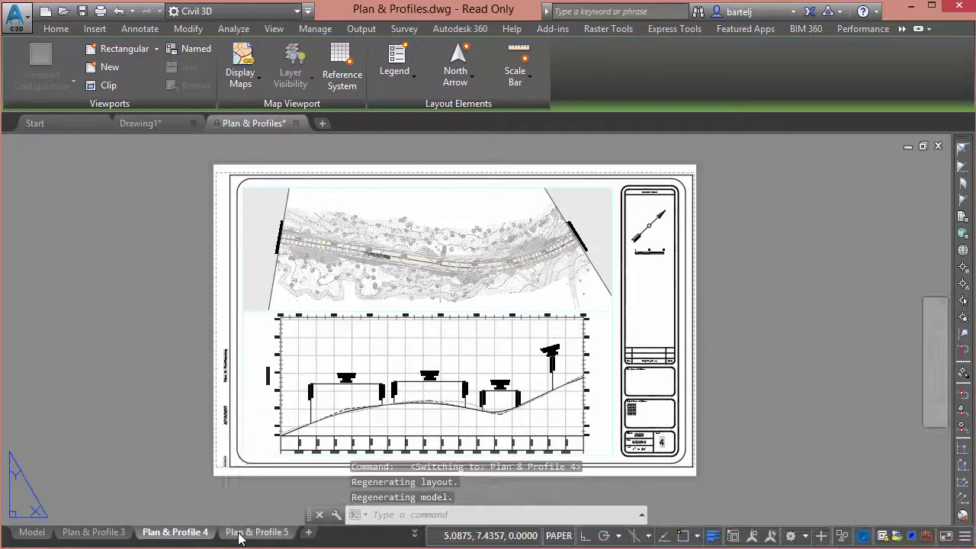
mouse_move(239, 538)
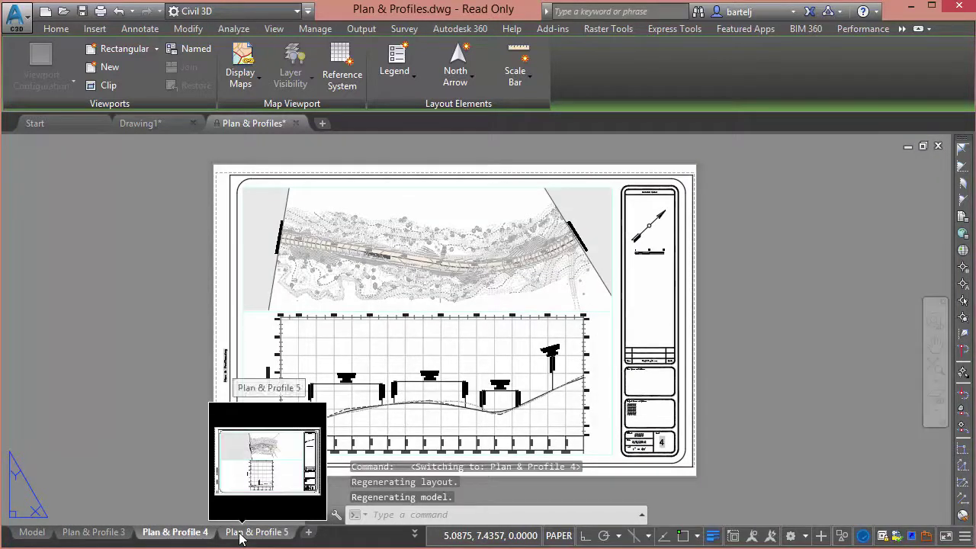